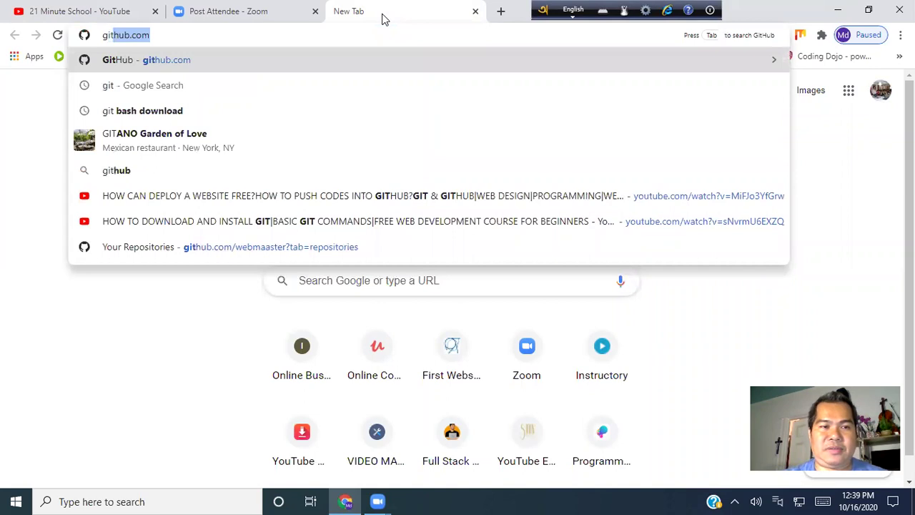
Search the web for "git bash download" and download Git 2.28.0 for Windows from the official Git downloads page.
key(BackSpace)
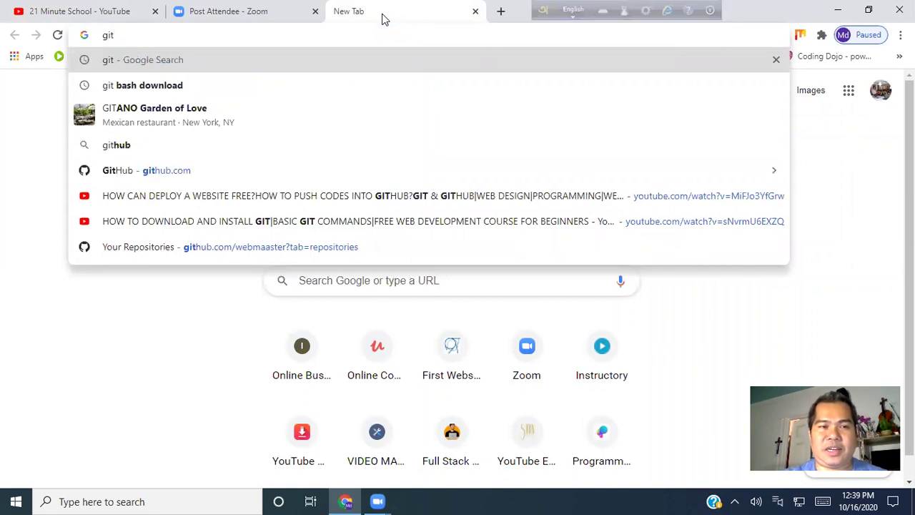
click(145, 90)
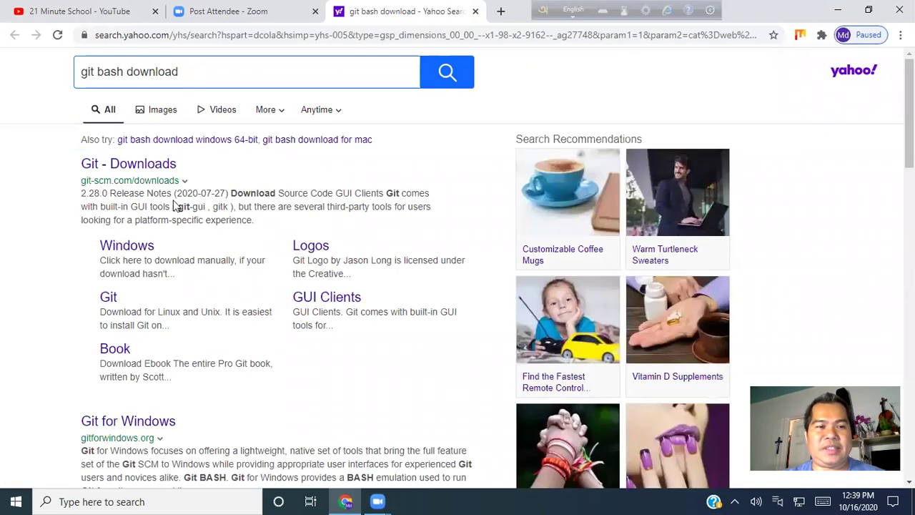
click(129, 165)
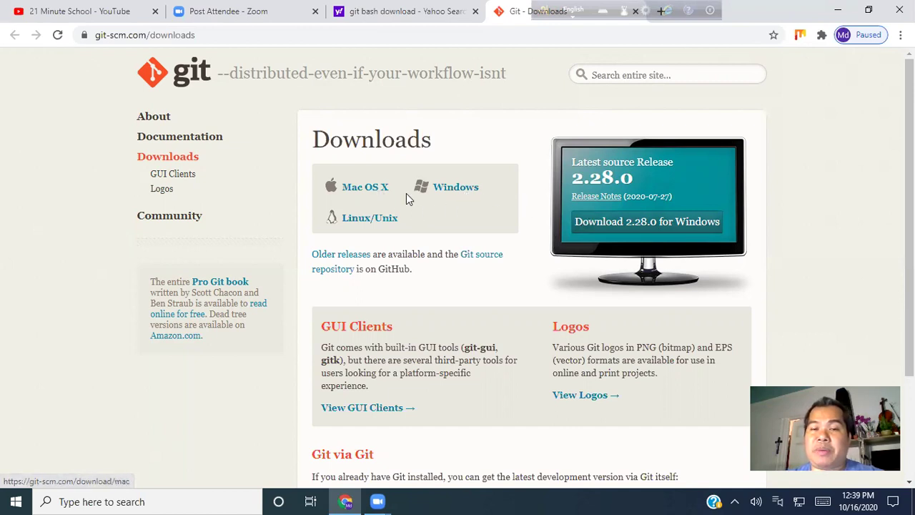
click(645, 222)
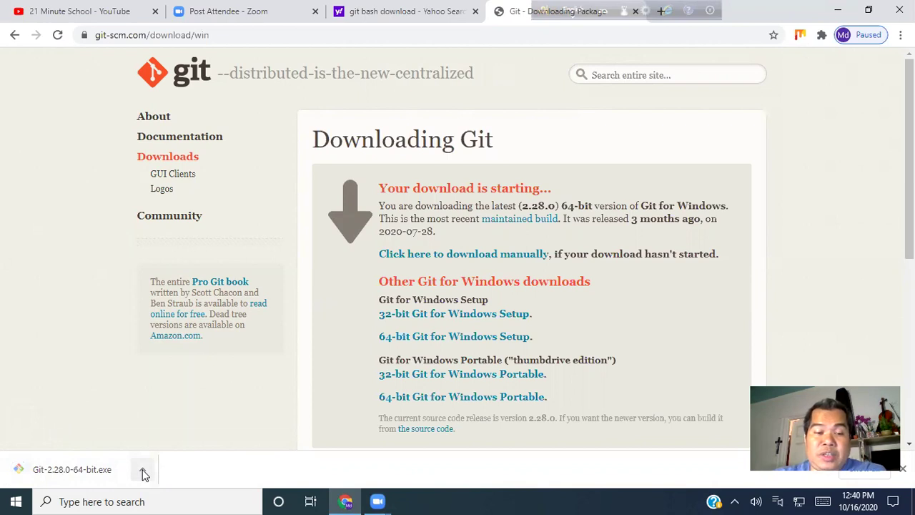
Show the downloaded Git-2.28.0-64-bit.exe in its folder and run it as administrator.
click(143, 473)
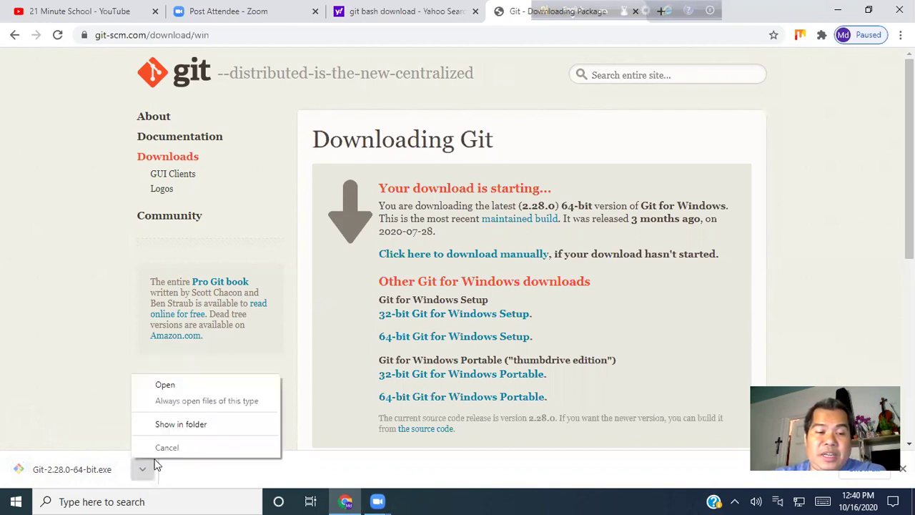
click(176, 426)
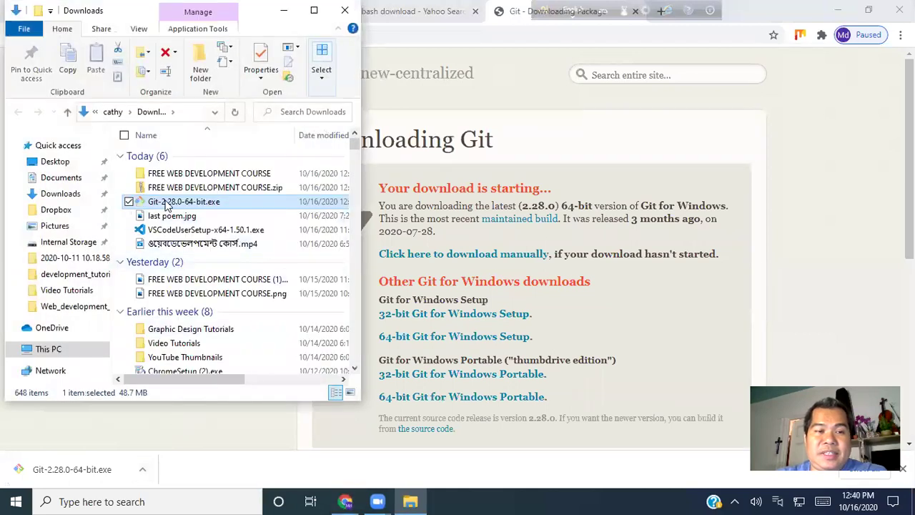
right_click(166, 205)
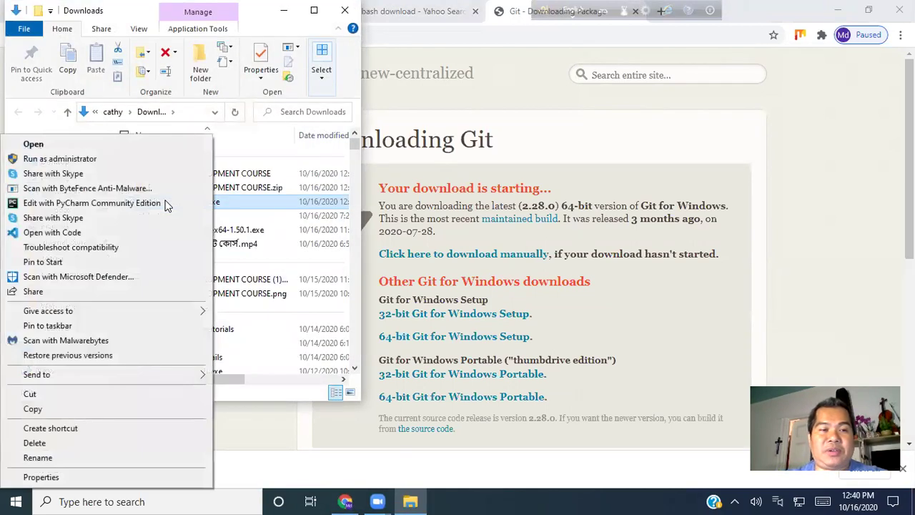
click(71, 159)
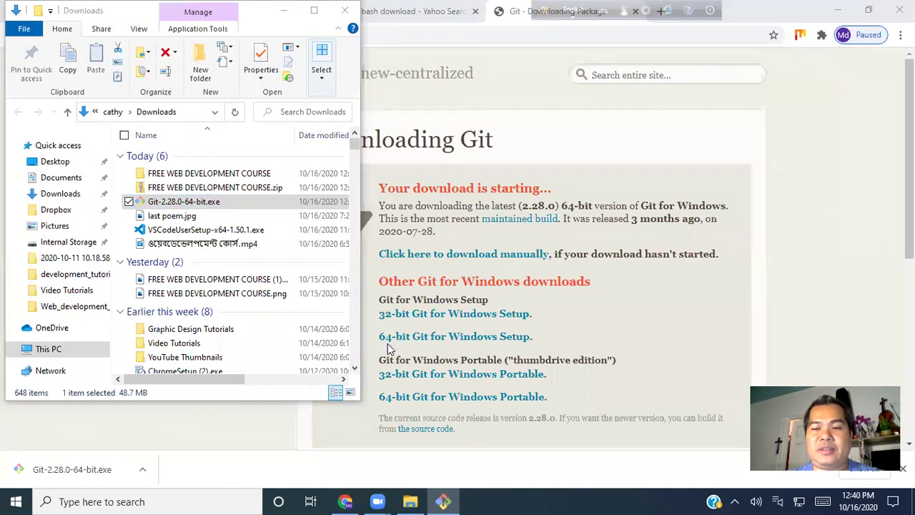
Read through and accept the Git license, and confirm installation into the existing folder C:\Program Files\Git.
scroll(423, 308, down, 1)
scroll(424, 308, down, 10)
scroll(423, 264, down, 12)
scroll(559, 255, down, 12)
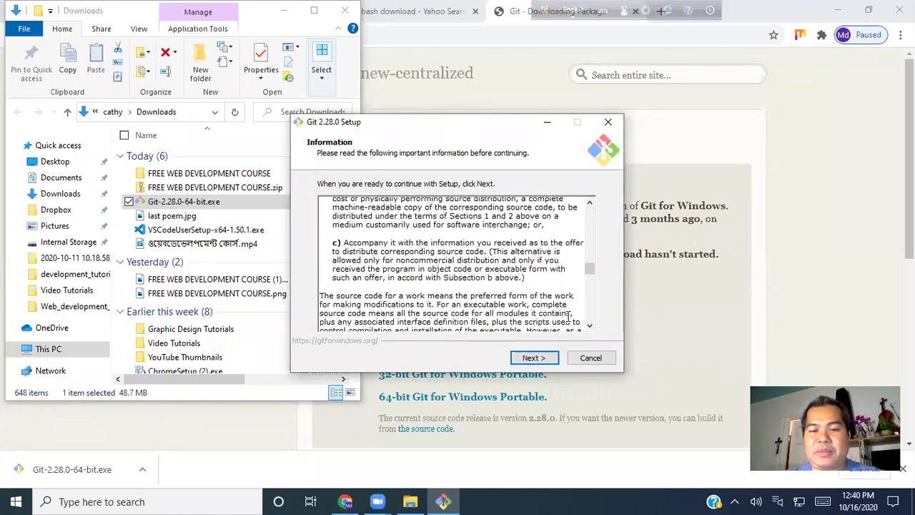
scroll(530, 362, down, 3)
click(532, 358)
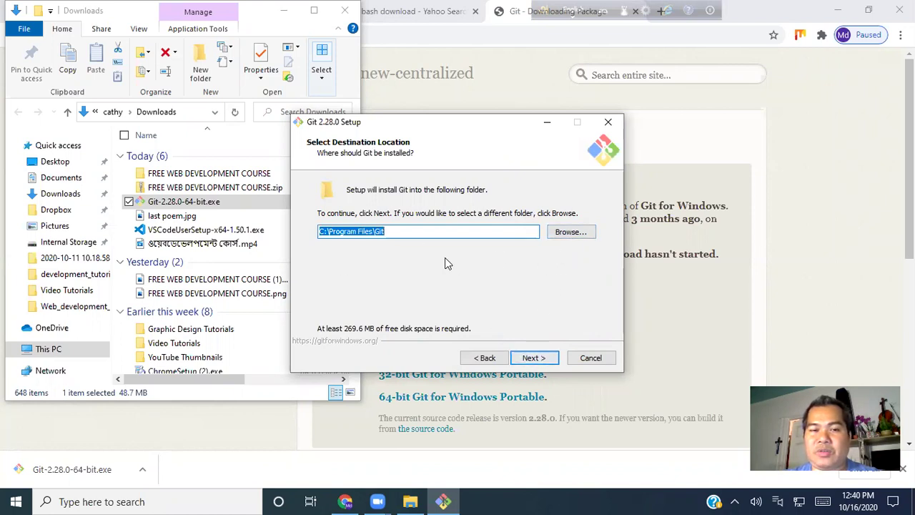
click(533, 361)
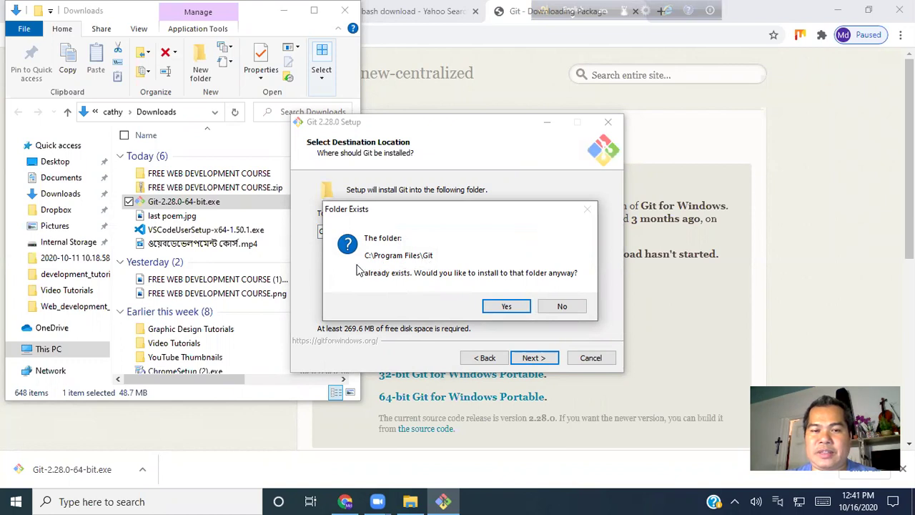
click(506, 308)
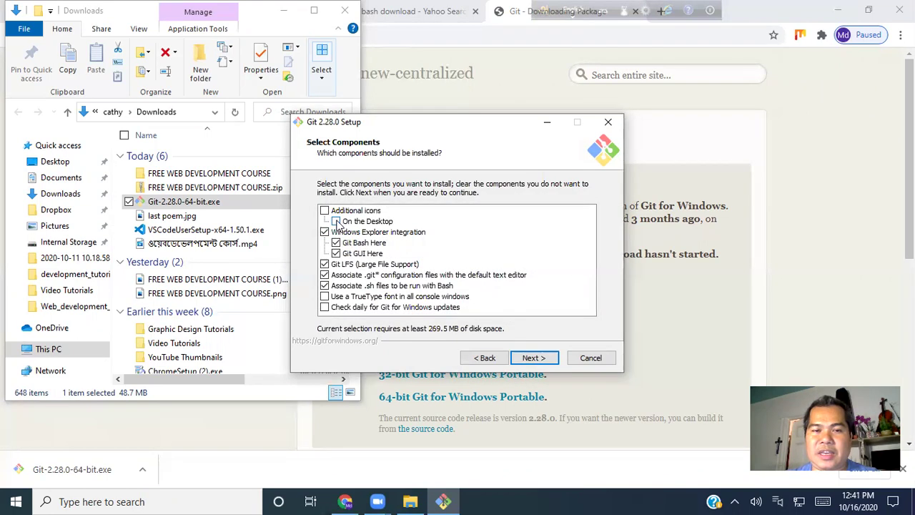
Add the desktop icon and daily Git for Windows update check to the components, and keep Git as the Start Menu folder.
click(337, 221)
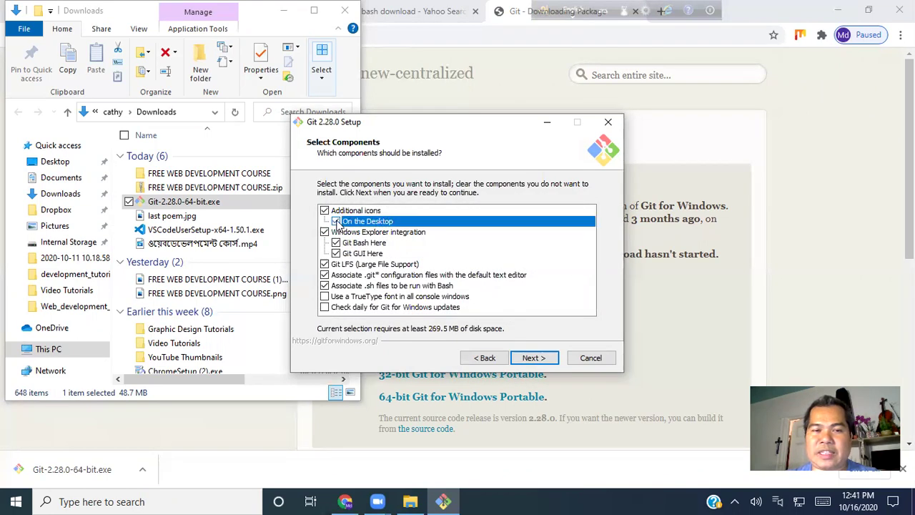
click(325, 307)
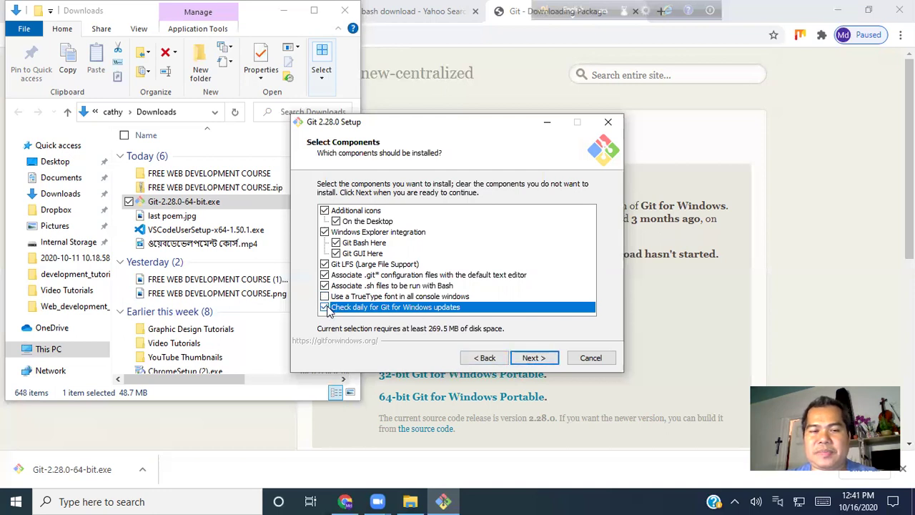
click(530, 359)
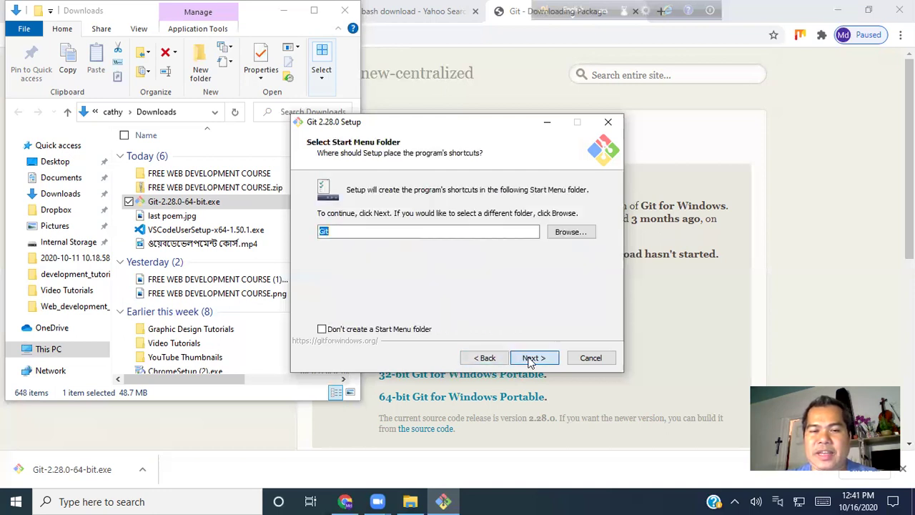
click(529, 359)
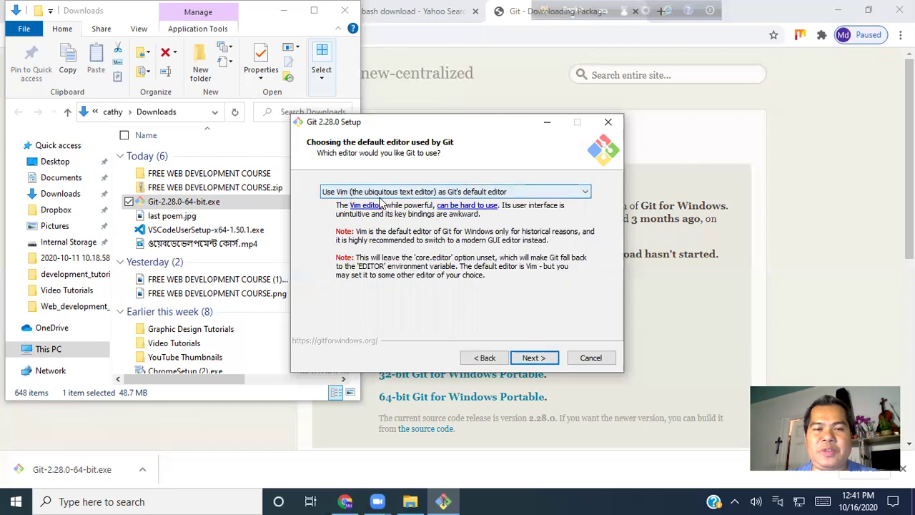
Choose Visual Studio Code as Git's default editor and continue the setup.
click(546, 197)
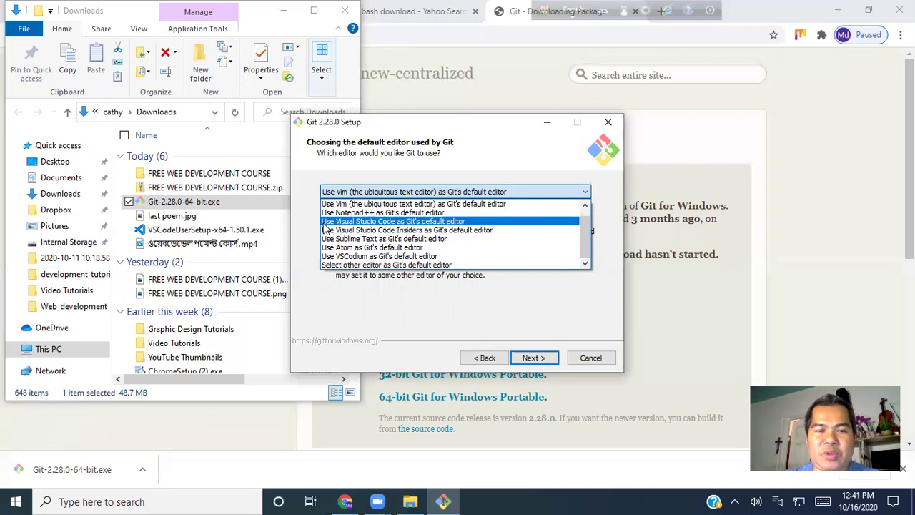
click(445, 224)
click(533, 358)
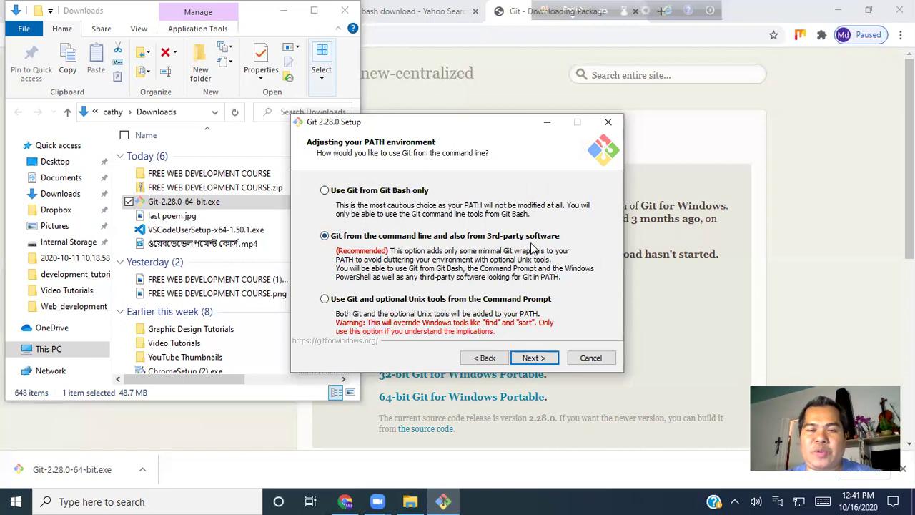
Accept the command line and 3rd-party PATH option, OpenSSH, the OpenSSL library, Windows-style checkout with Unix-style commits, and MinTTY.
click(529, 357)
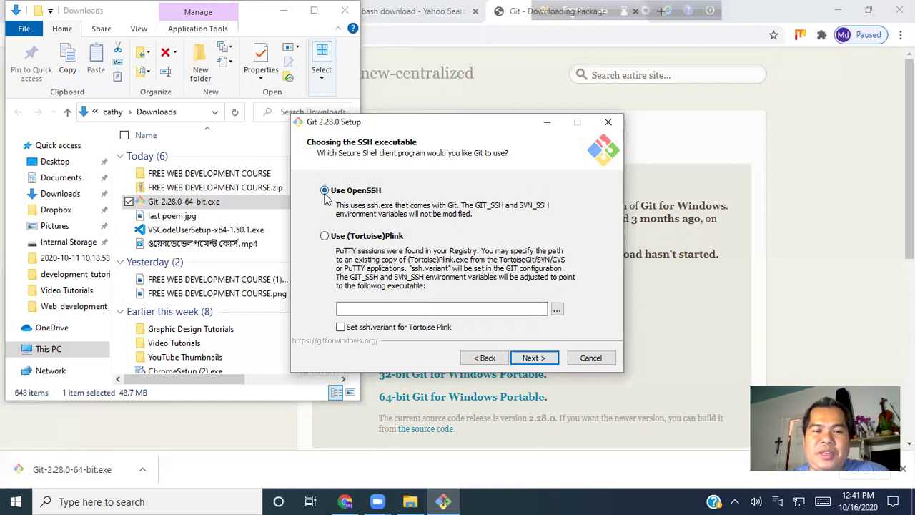
click(533, 359)
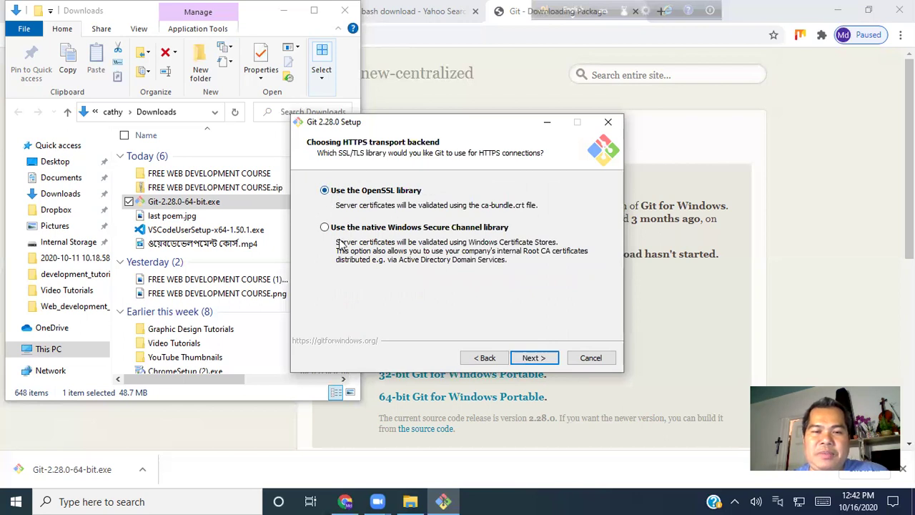
click(536, 359)
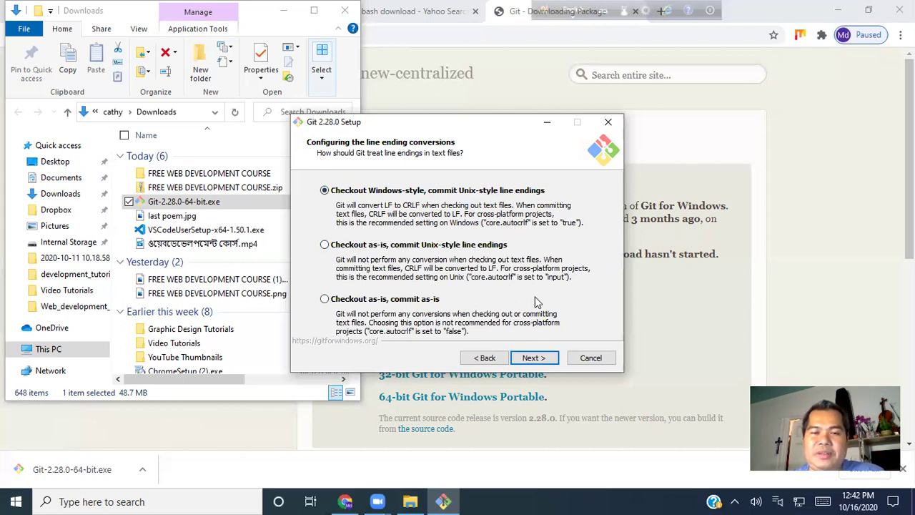
click(529, 360)
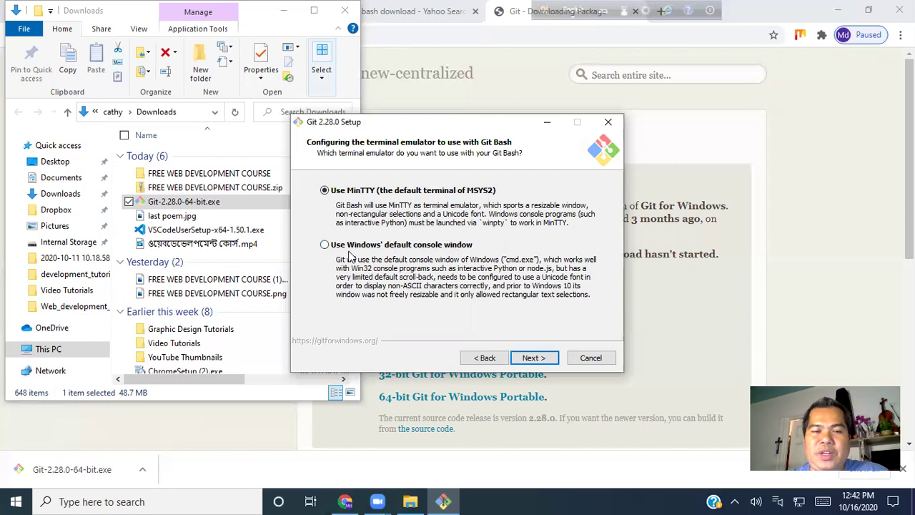
click(535, 361)
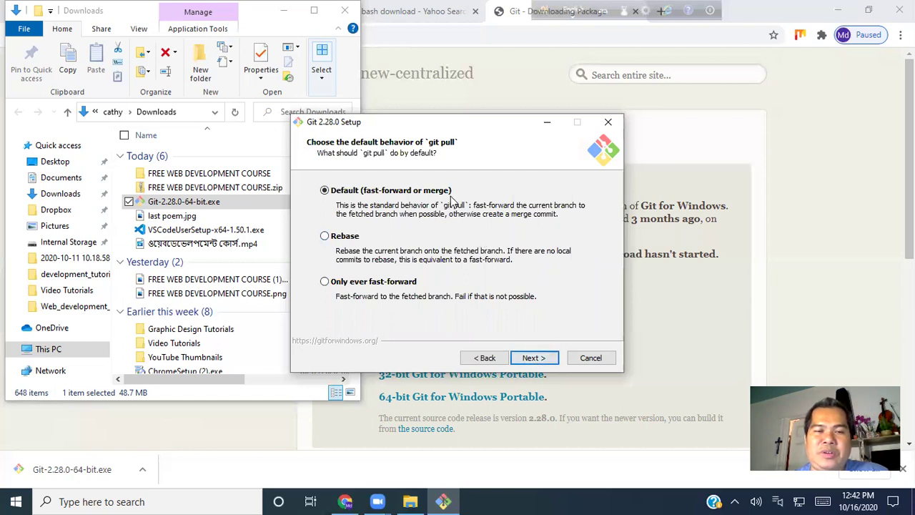
Keep the default git pull behavior, Git Credential Manager and file system caching, install Git, and finish setup with the release notes shown.
click(527, 359)
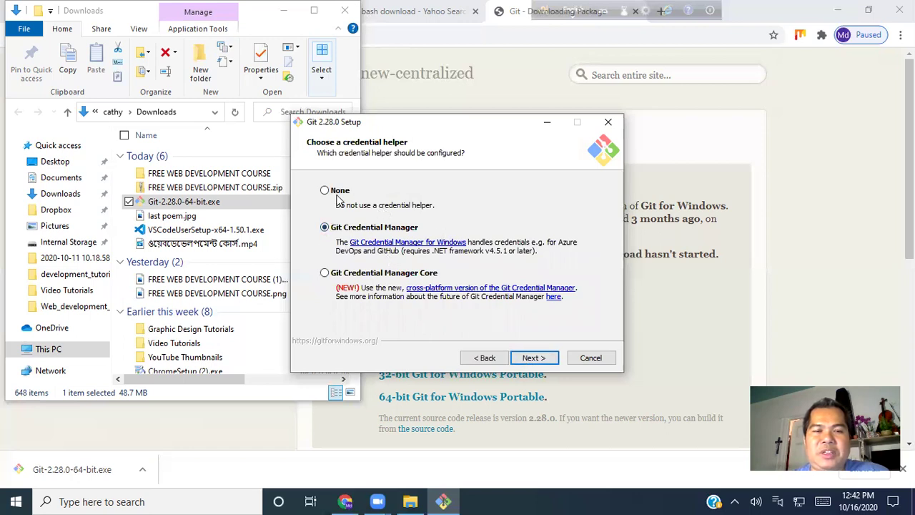
click(534, 359)
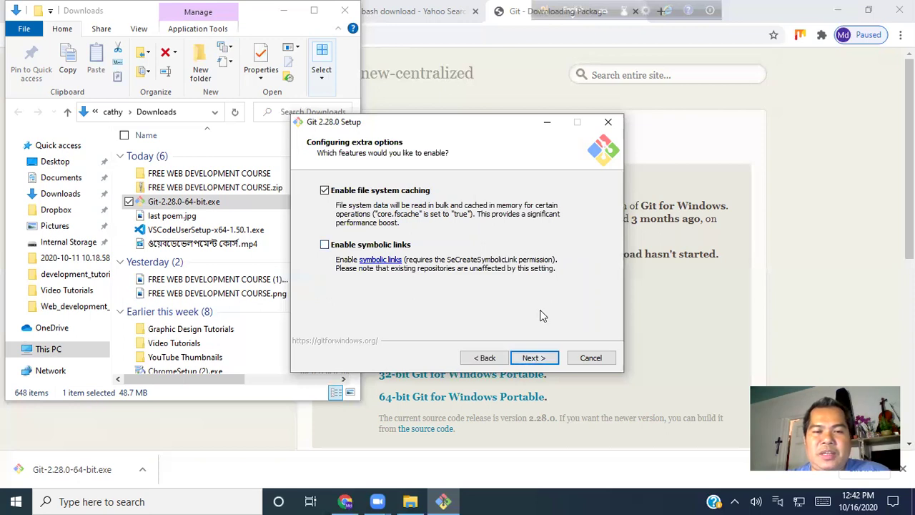
click(532, 359)
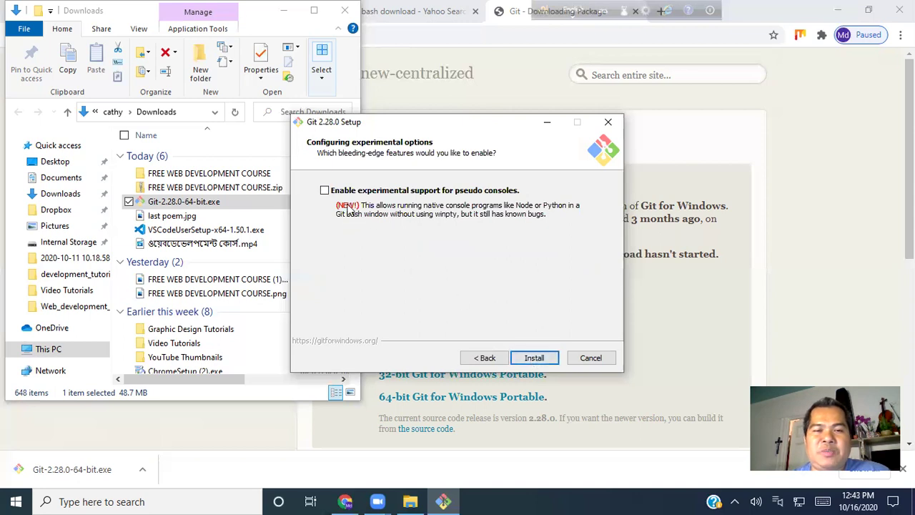
click(532, 360)
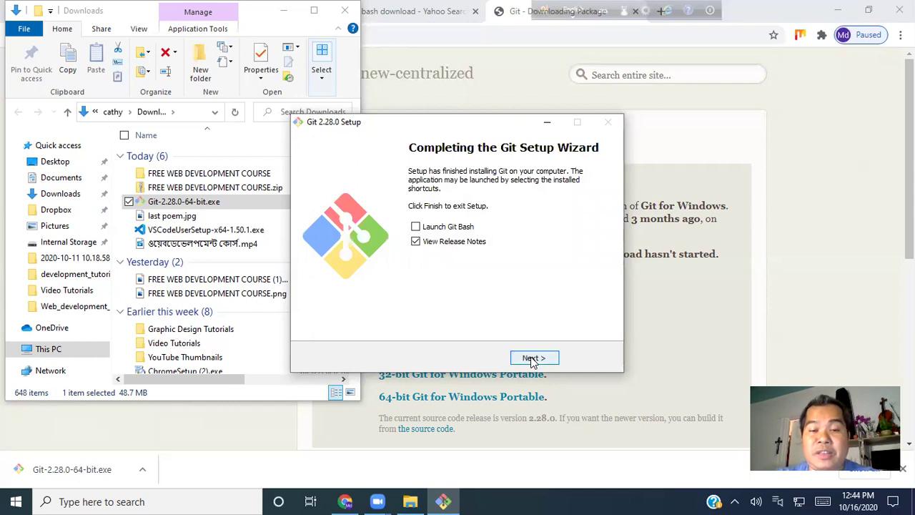
click(533, 358)
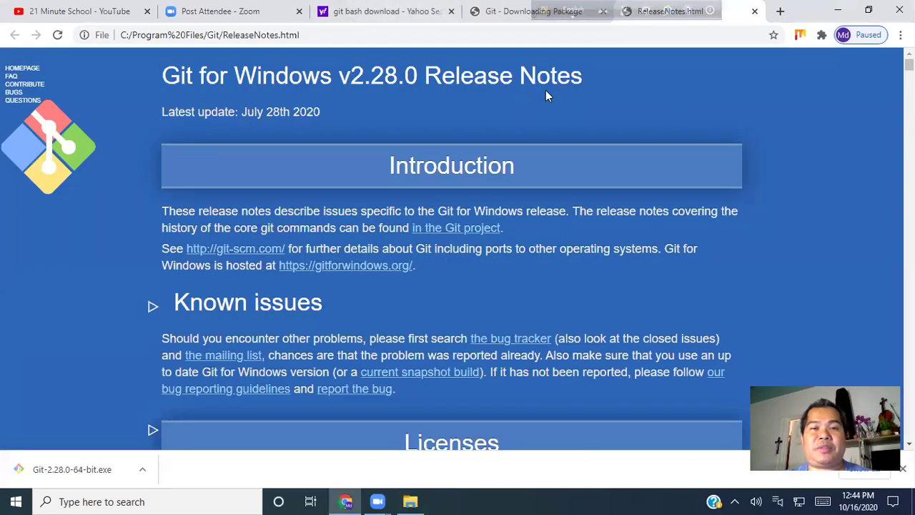
Close the search, Git download and release notes pages, and clear the browser and Downloads windows off the desktop.
click(451, 12)
click(451, 12)
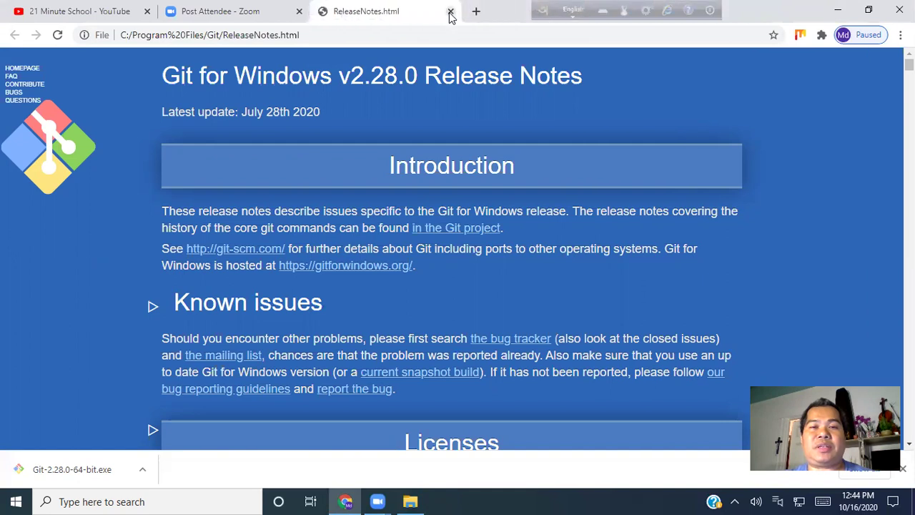
click(450, 12)
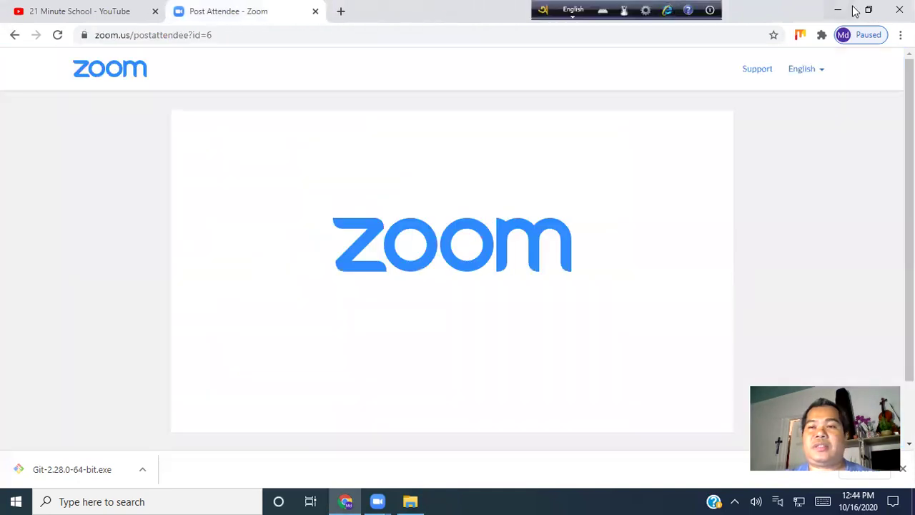
click(836, 12)
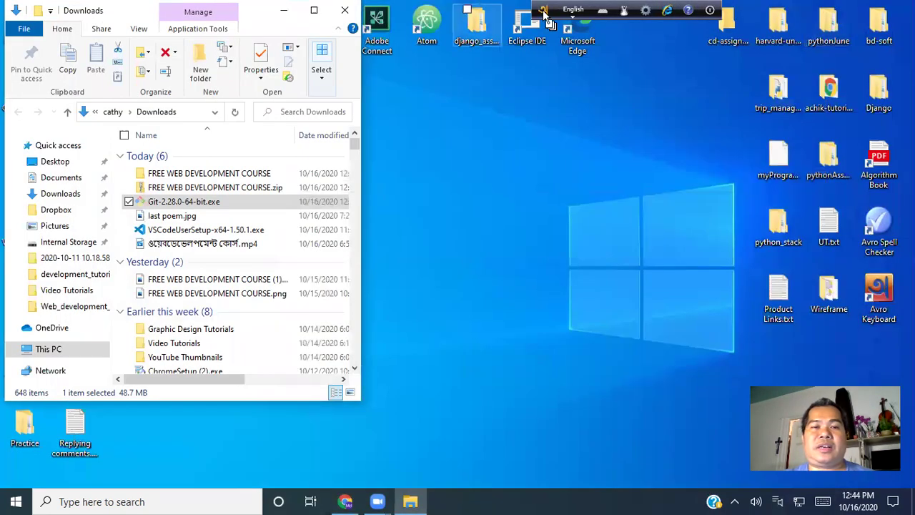
click(344, 11)
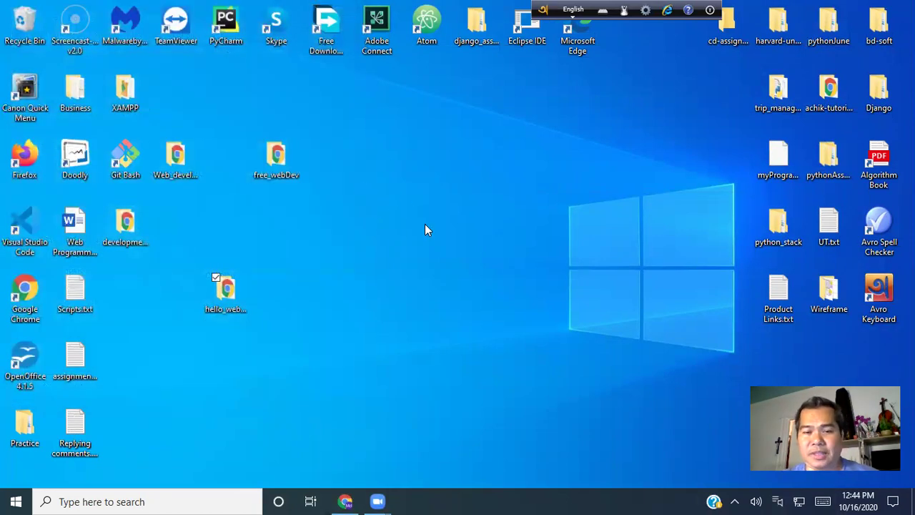
Find and launch Git Bash with a Windows search for "git", and widen its terminal window across the desktop.
click(204, 500)
text(git)
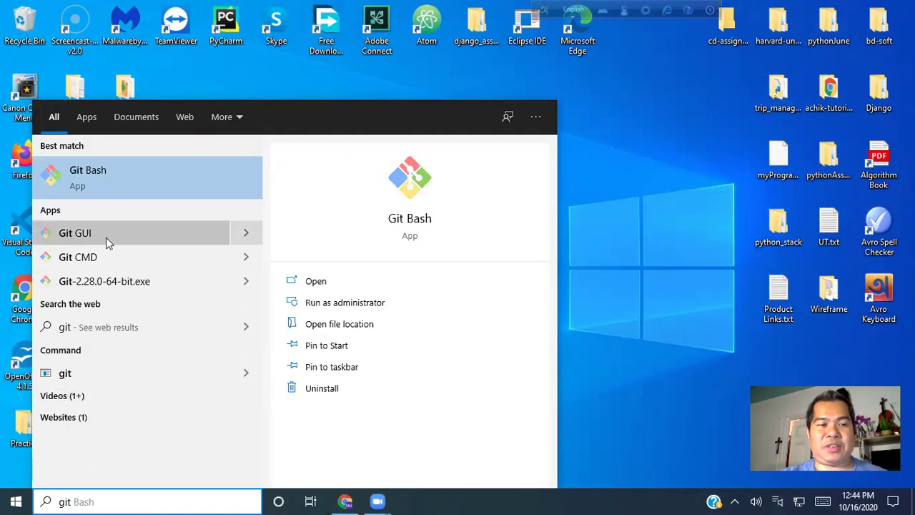
click(95, 174)
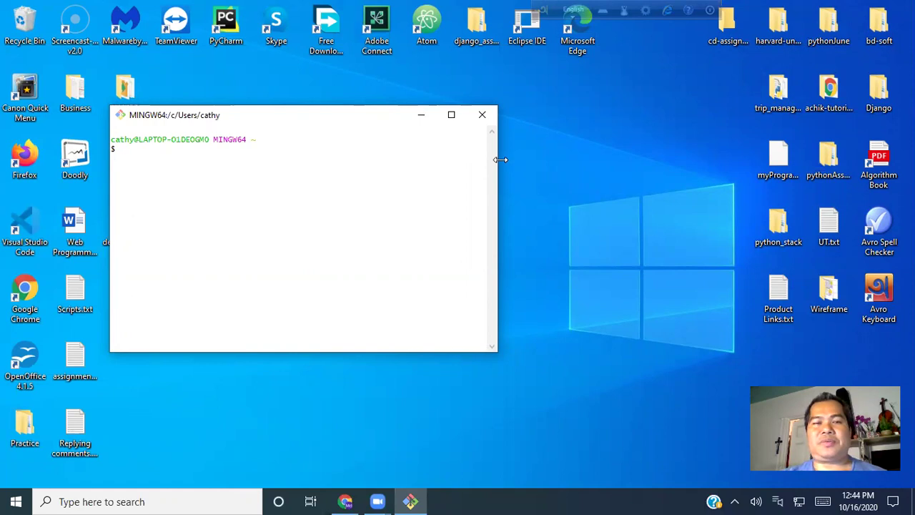
drag(500, 160, 873, 165)
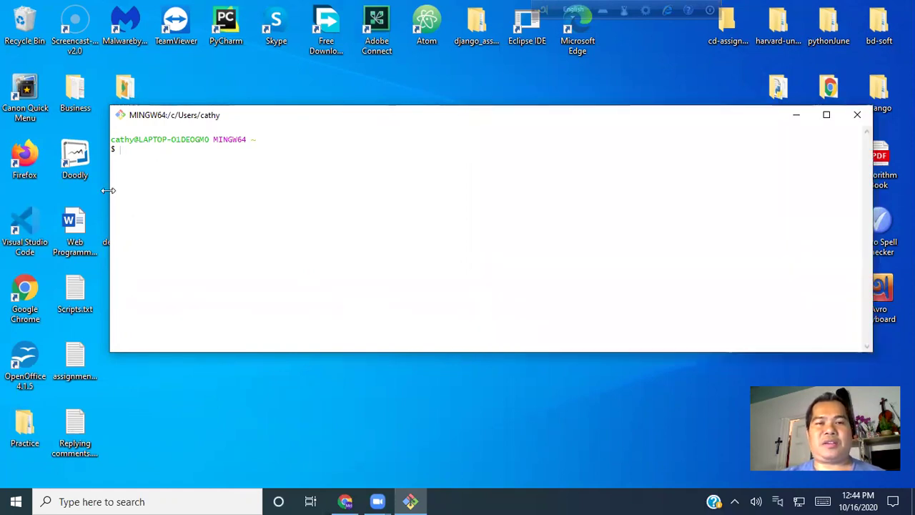
Narrow the Git Bash window to roughly the desktop's right half, uncovering the desktop folders, and return focus to its prompt.
drag(109, 191, 399, 191)
drag(225, 288, 115, 284)
click(174, 147)
drag(175, 147, 124, 350)
drag(276, 161, 123, 442)
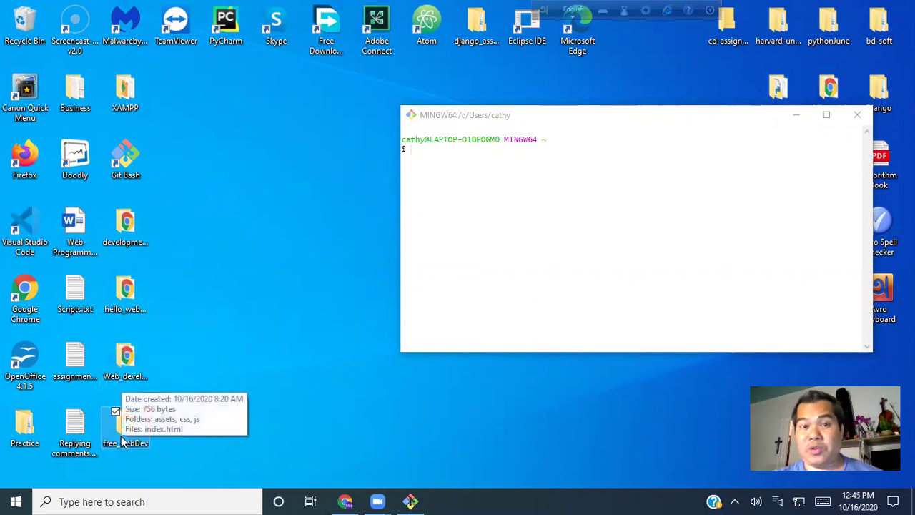
click(418, 154)
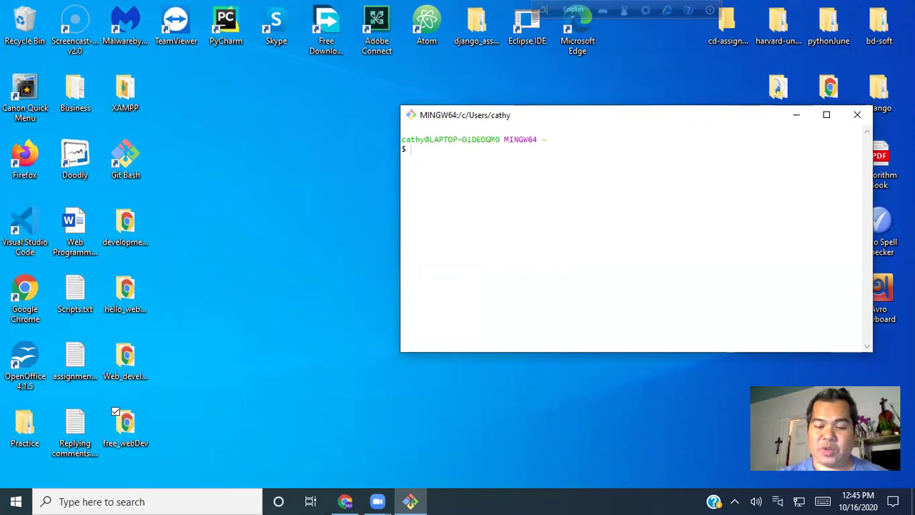
Enlarge the Git Bash terminal text several sizes so the prompt is easy to read.
key(ctrl+plus)
key(ctrl+plus)
key(ctrl+plus)
key(ctrl+plus)
key(ctrl+plus)
key(ctrl+plus)
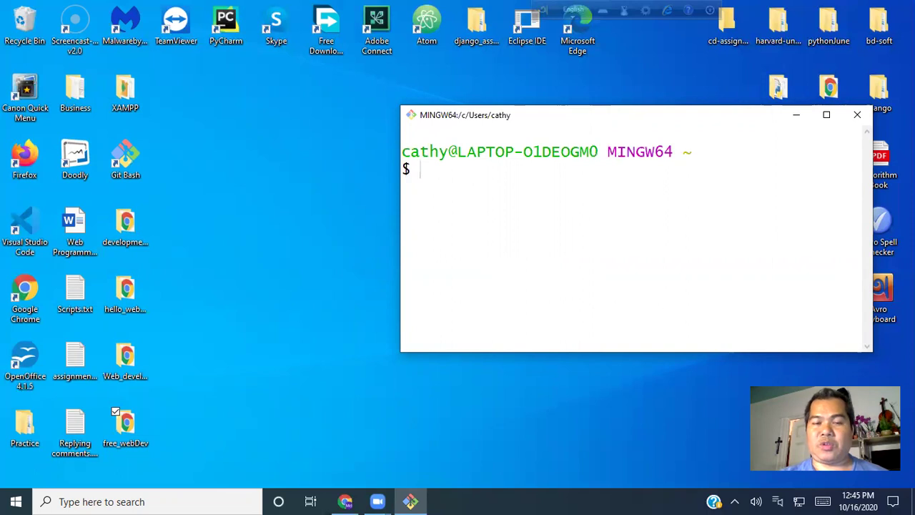
key(ctrl+minus)
key(ctrl+minus)
key(ctrl+minus)
key(ctrl+plus)
key(ctrl+plus)
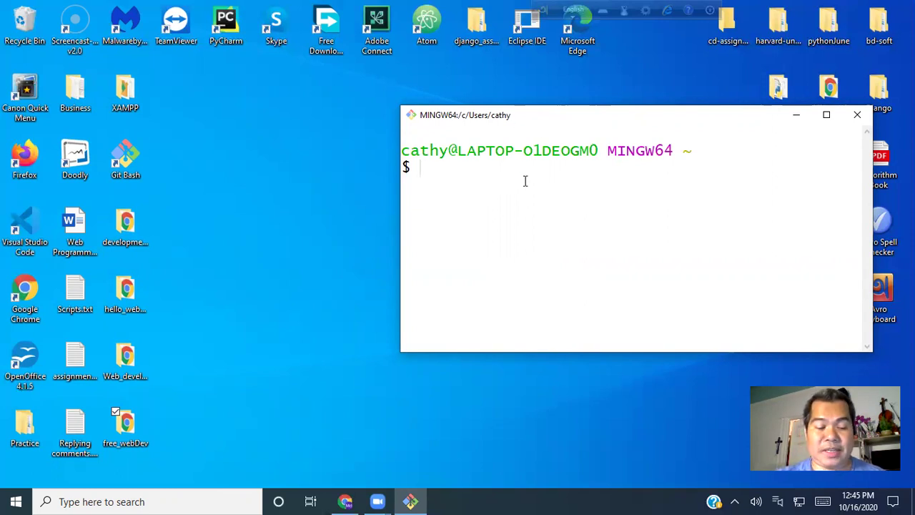
Change the working directory to the desktop folder with cd desktop.
text(cd)
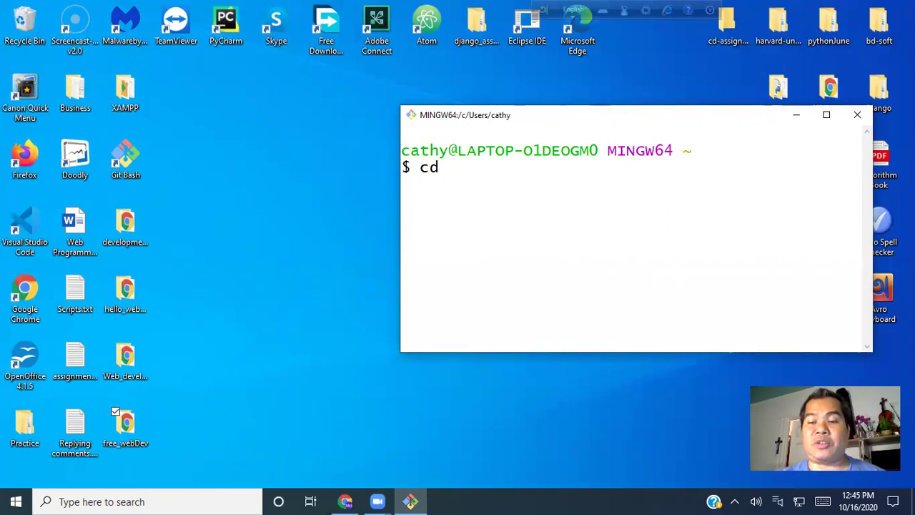
text(des)
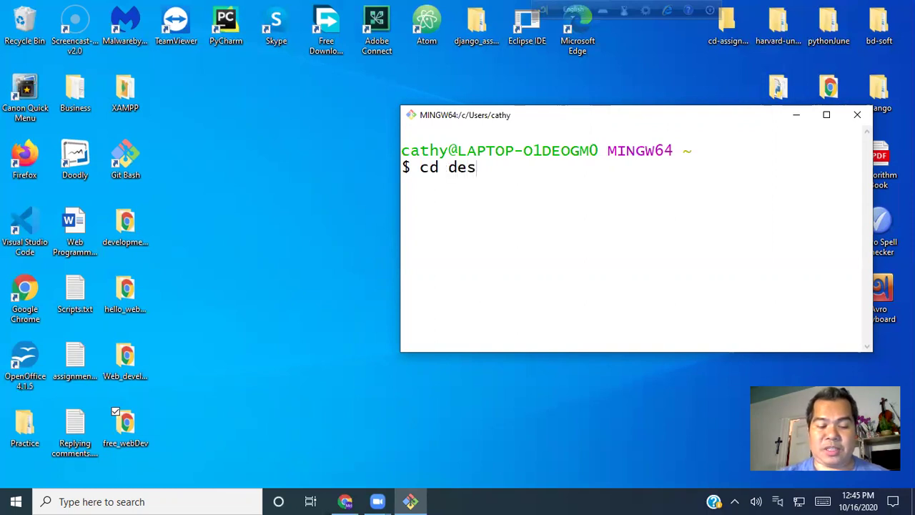
text(ktop)
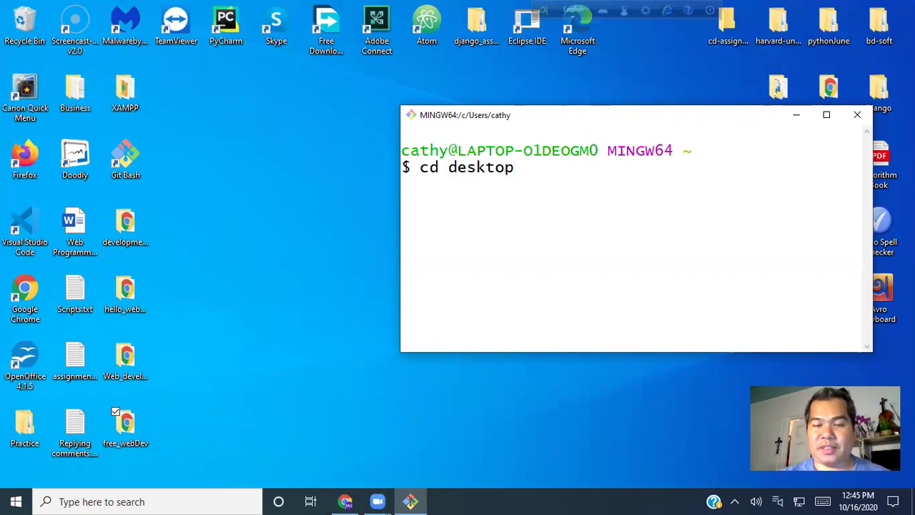
key(Return)
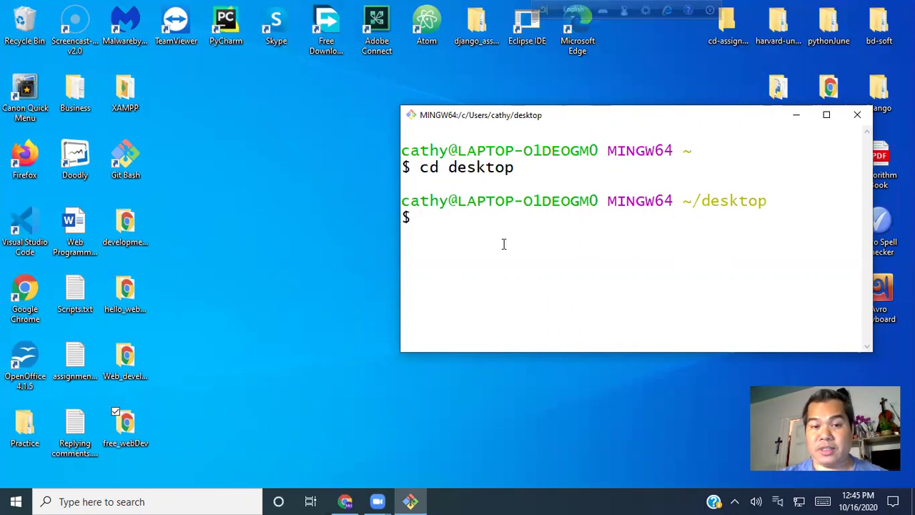
Enter a mkdir command to create a new directory inside the desktop folder.
text(mkdir)
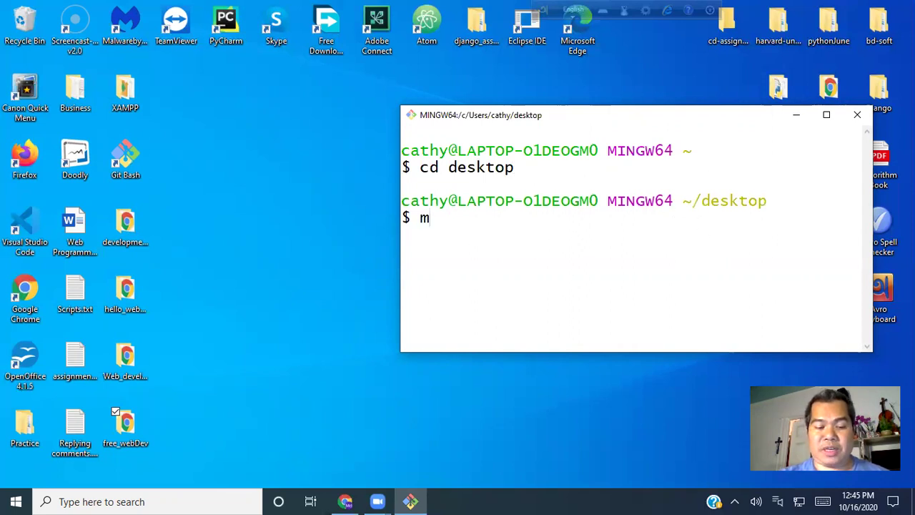